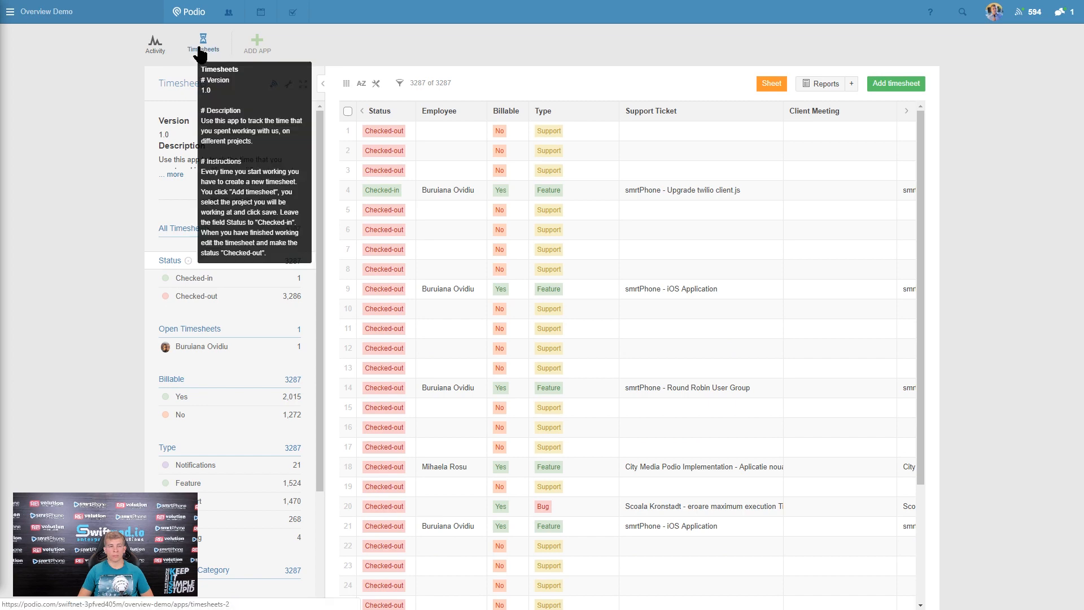
# - Create a Timesheets report that calculates the sum of Duration per Employee
pyautogui.click(852, 84)
pyautogui.click(376, 140)
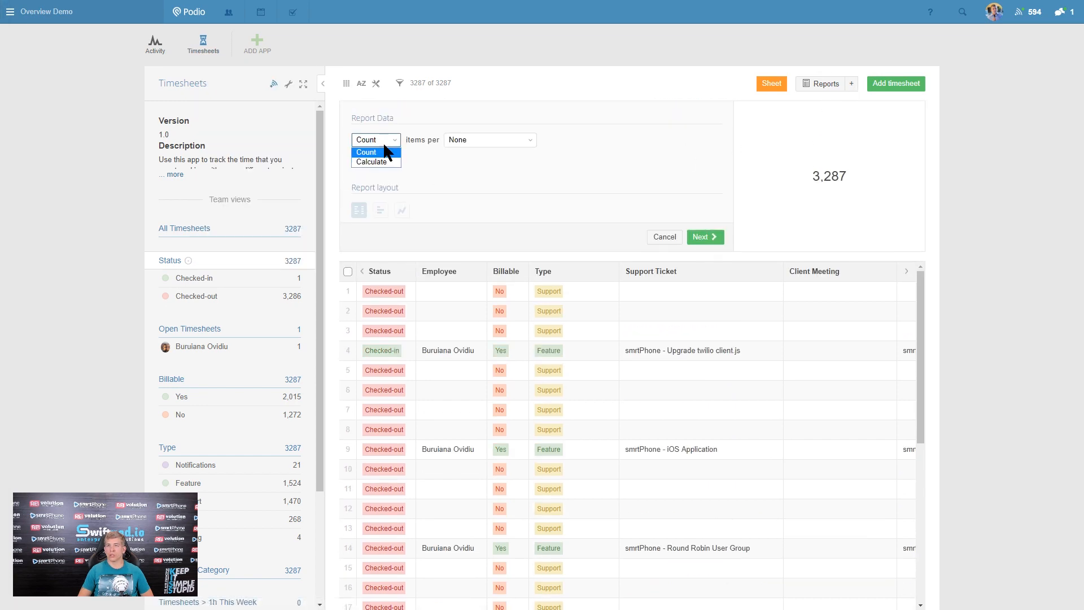
pyautogui.click(373, 162)
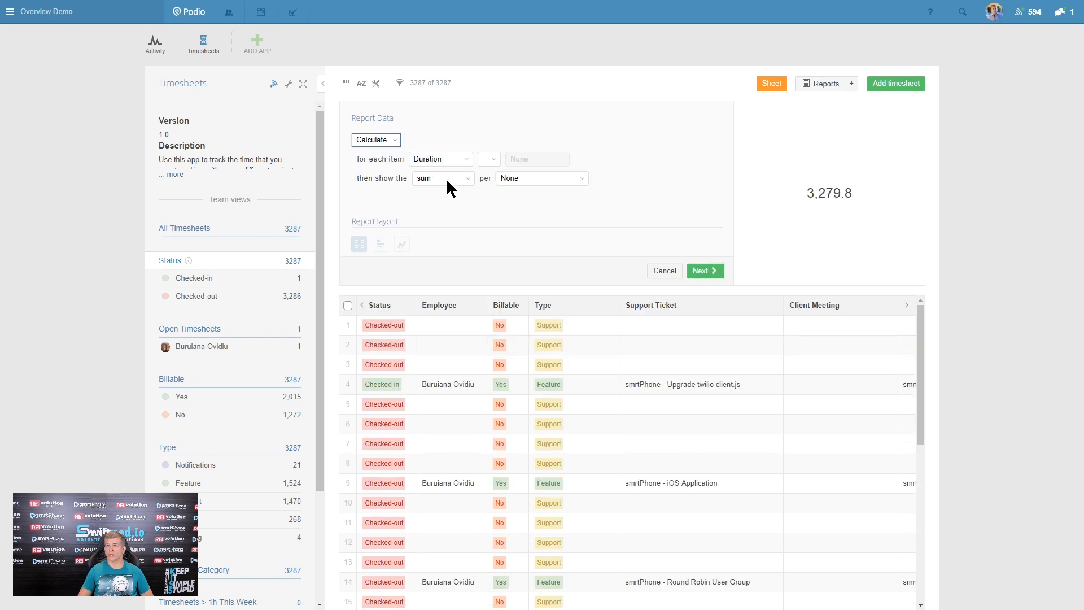
pyautogui.click(540, 175)
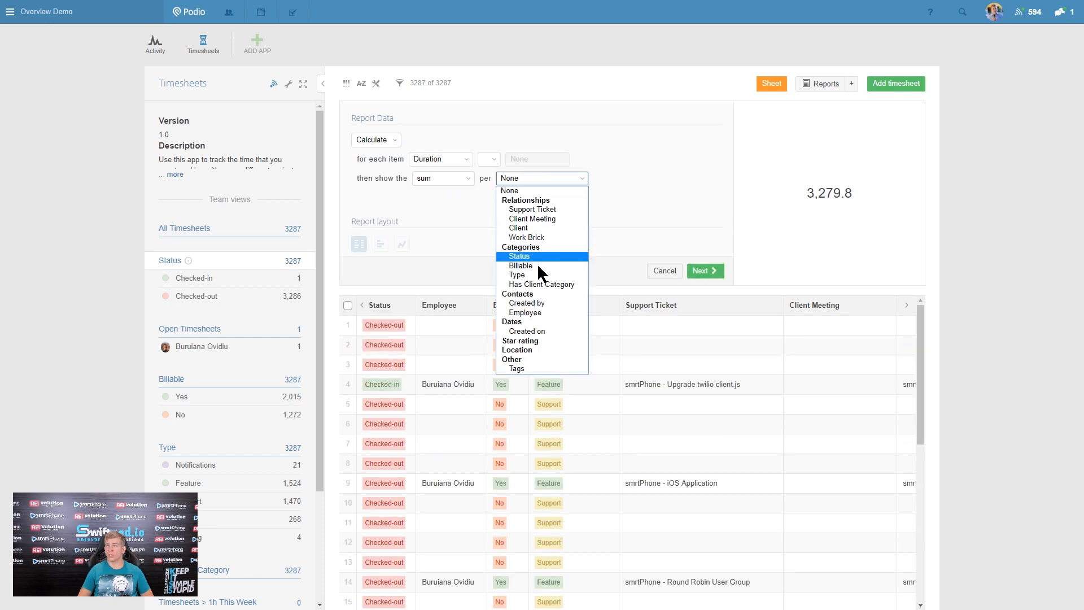
pyautogui.click(553, 311)
# - Title the report "Hours per Employee", set its unit to "hours" and save it to the app reports
pyautogui.click(713, 271)
pyautogui.write('Hours per Employee')
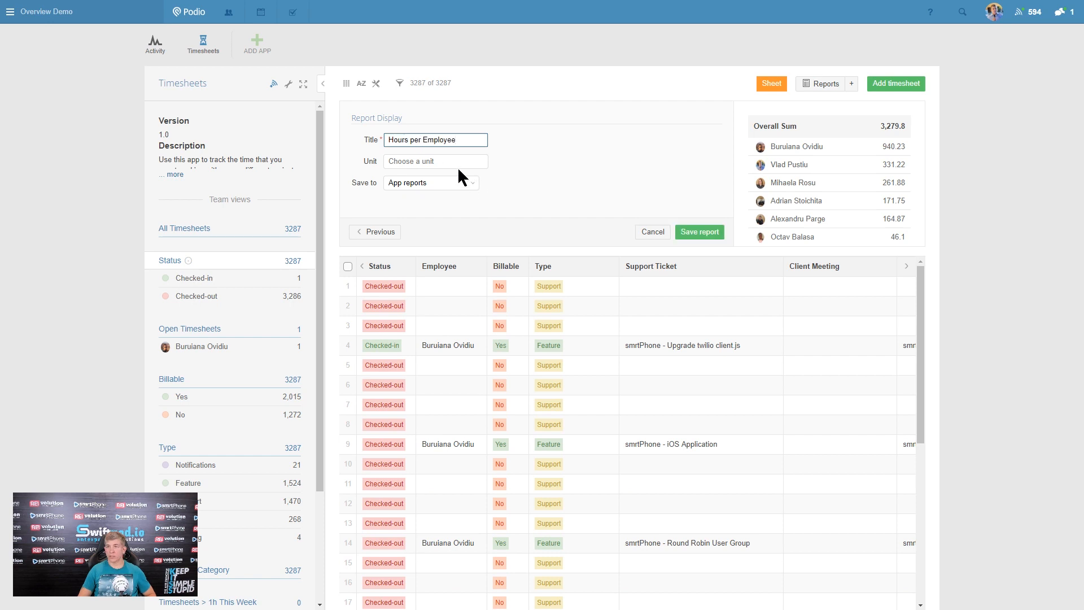
pyautogui.click(432, 163)
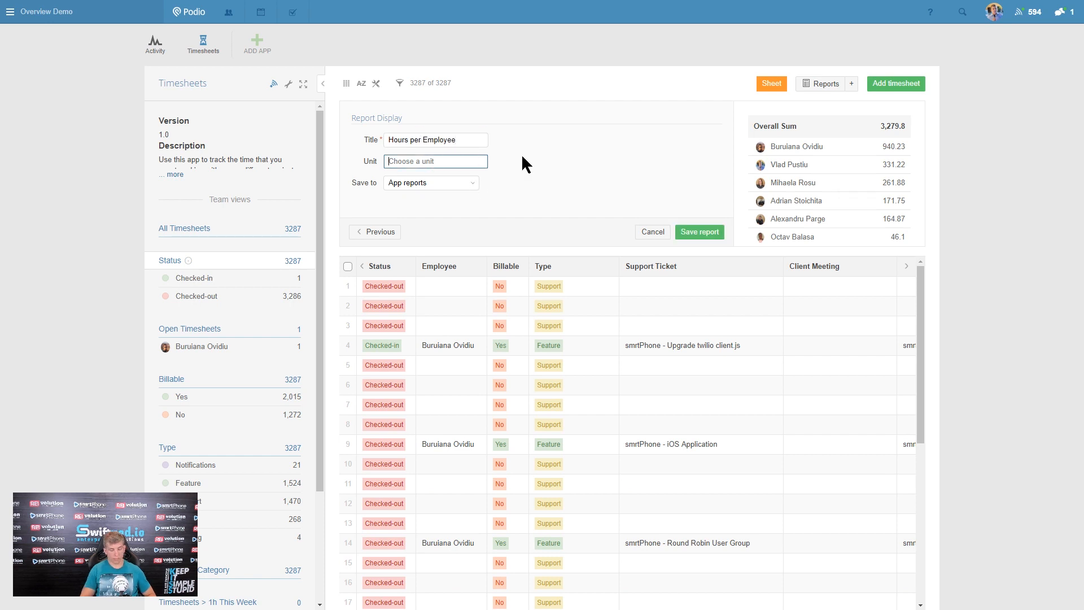
pyautogui.write('hours')
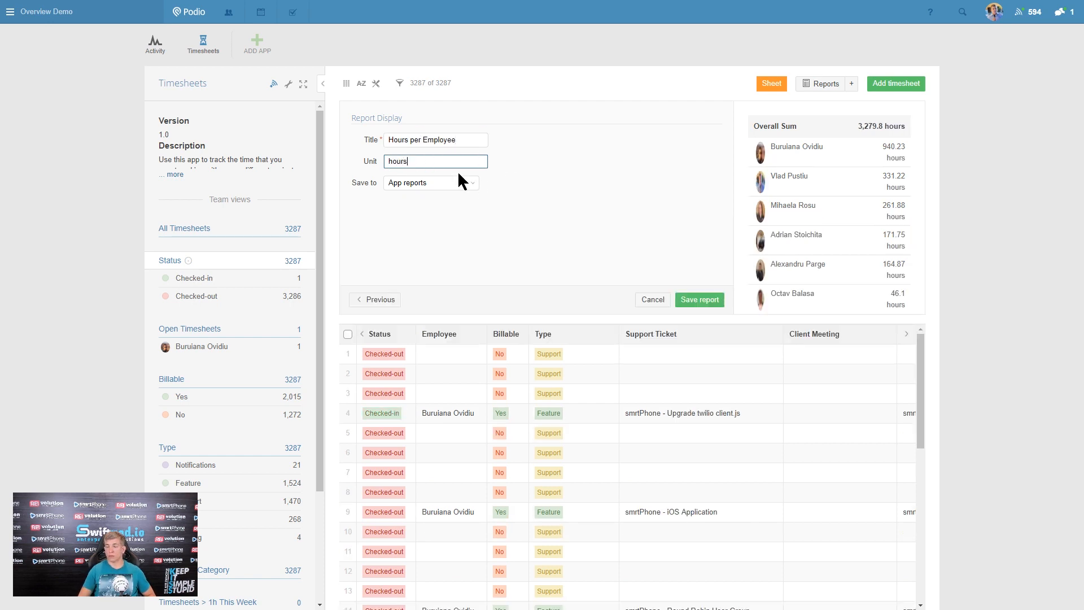
pyautogui.click(689, 298)
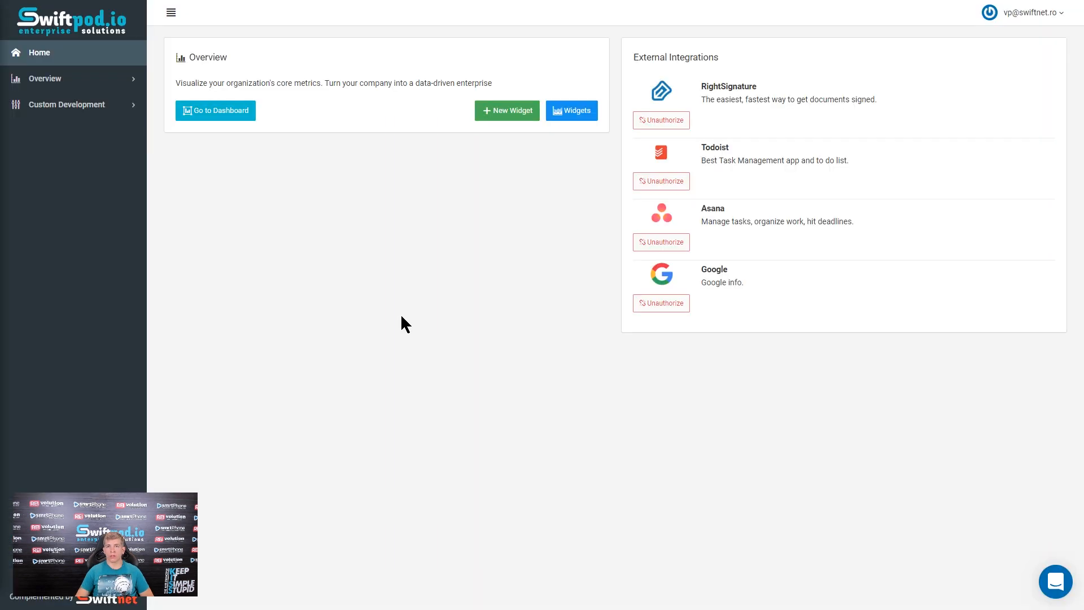
# - In Swiftpod.io, add a new widget titled "Hours per Employee" with the Pie render mode
pyautogui.click(502, 111)
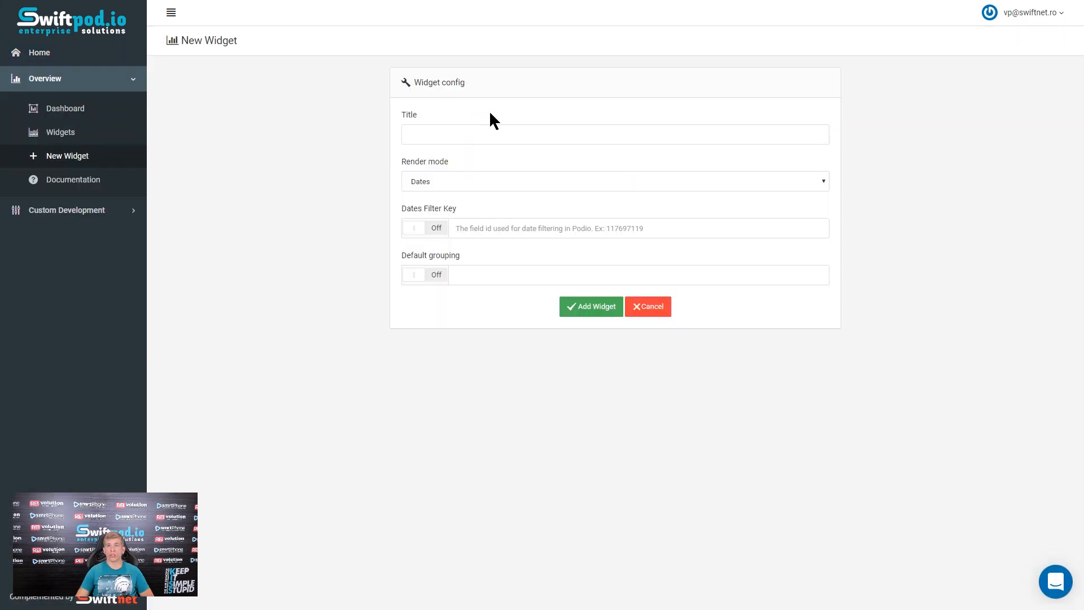
pyautogui.click(470, 140)
pyautogui.click(457, 180)
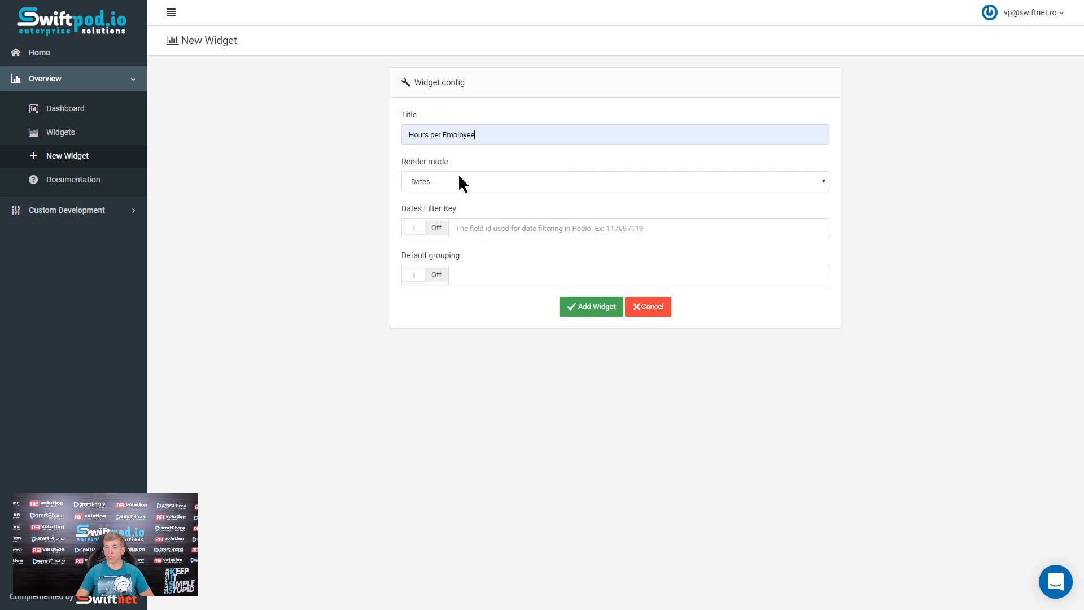
pyautogui.click(453, 184)
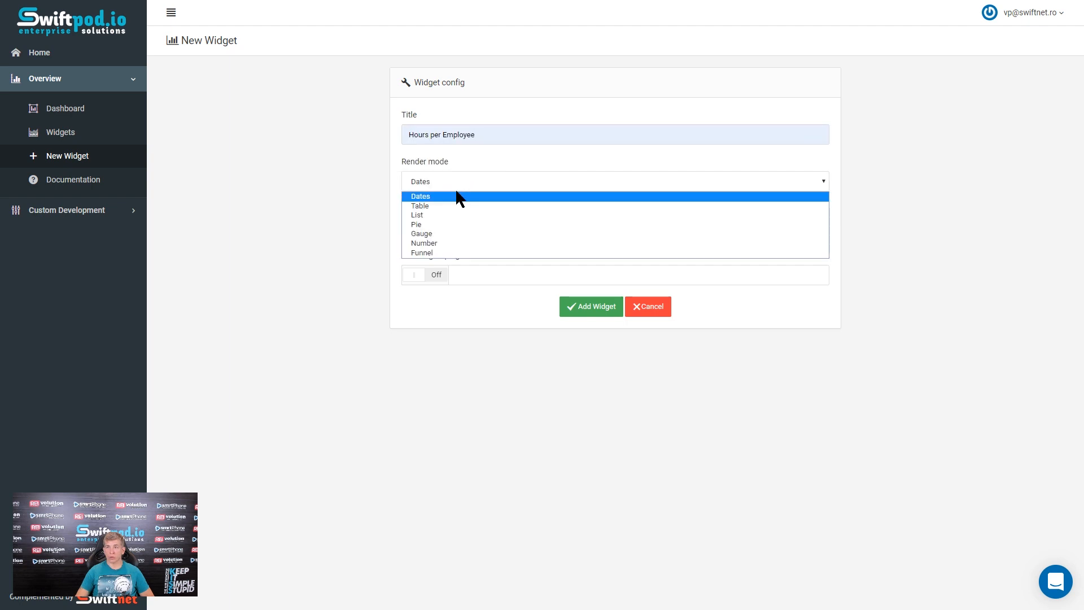
pyautogui.click(445, 225)
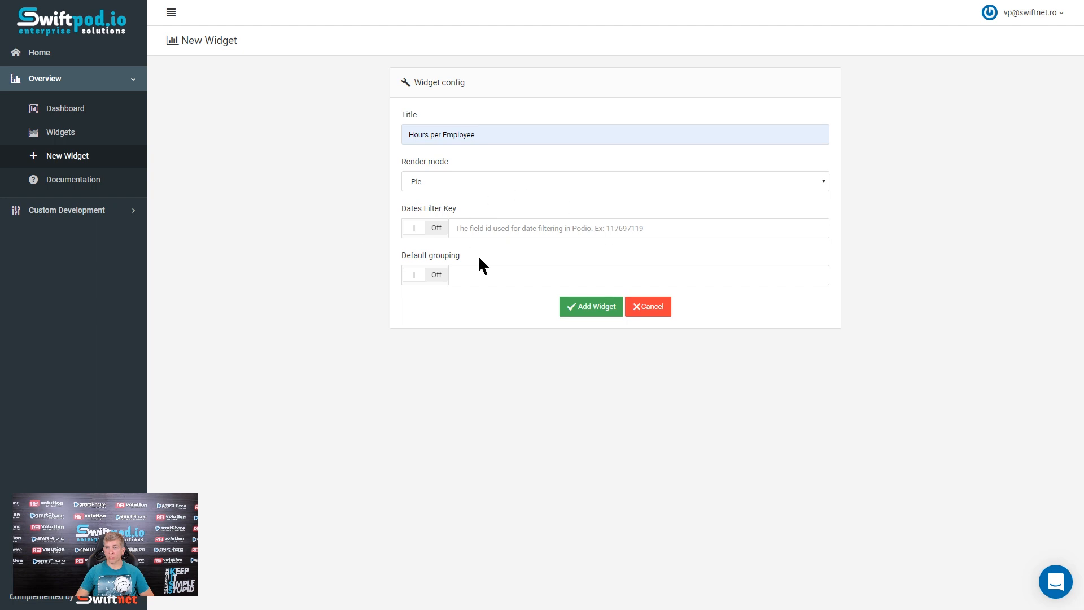
pyautogui.click(594, 313)
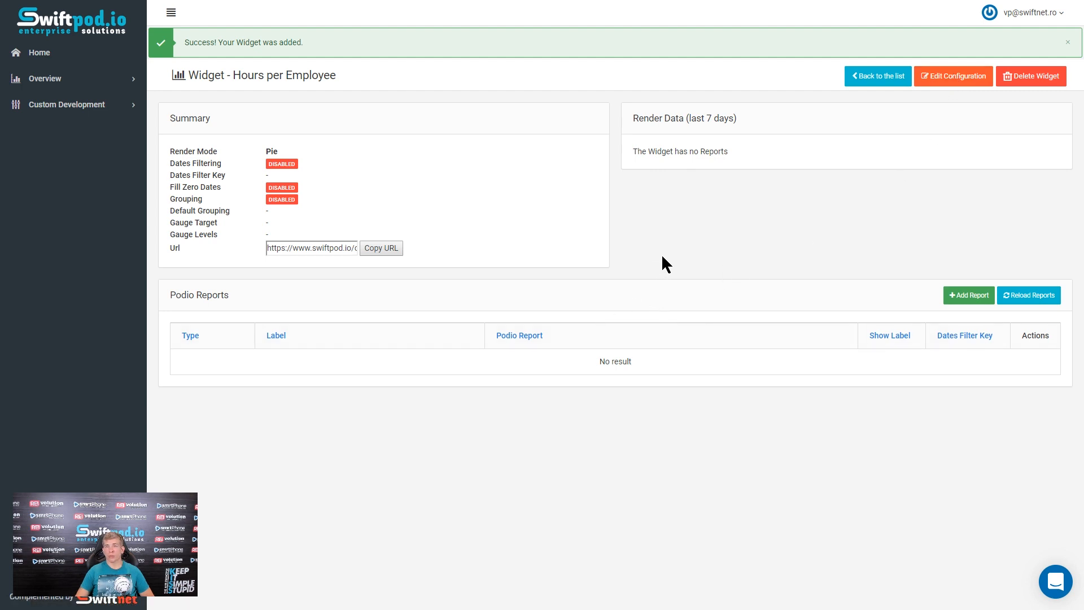
# - Start a new report for the widget using the Overview Demo workspace, the Timesheets app and the Hours per Employee report
pyautogui.click(967, 299)
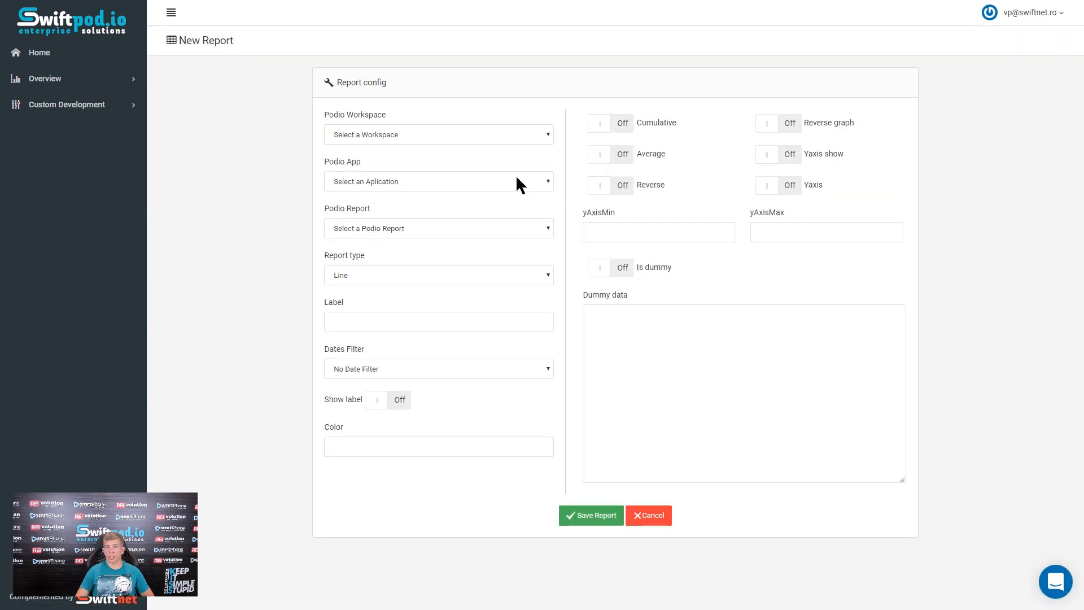
pyautogui.click(443, 138)
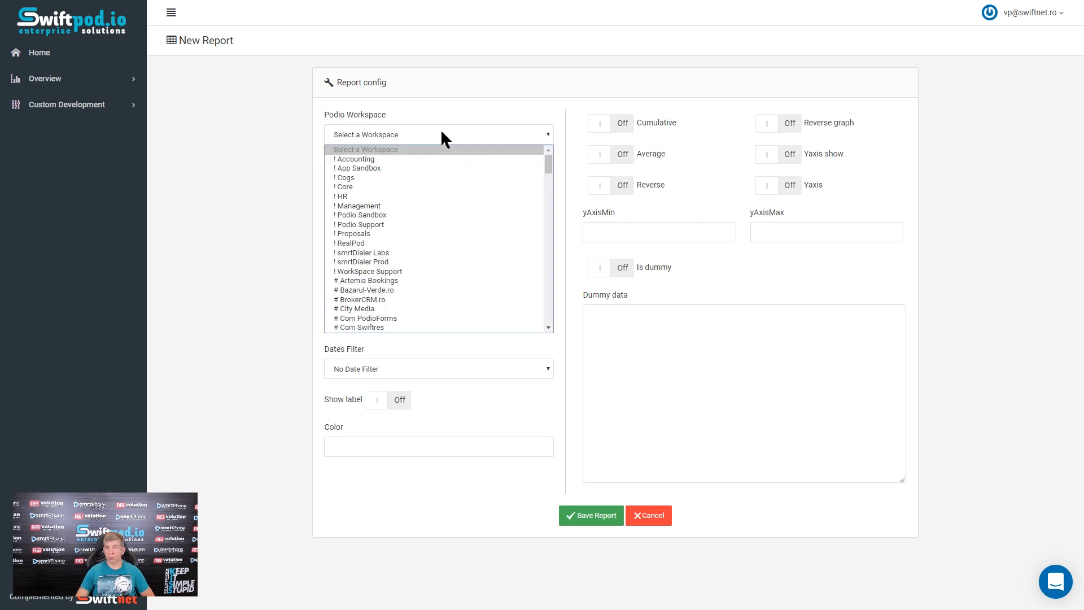
pyautogui.write('o')
pyautogui.click(395, 321)
pyautogui.click(431, 181)
pyautogui.click(402, 205)
pyautogui.click(373, 228)
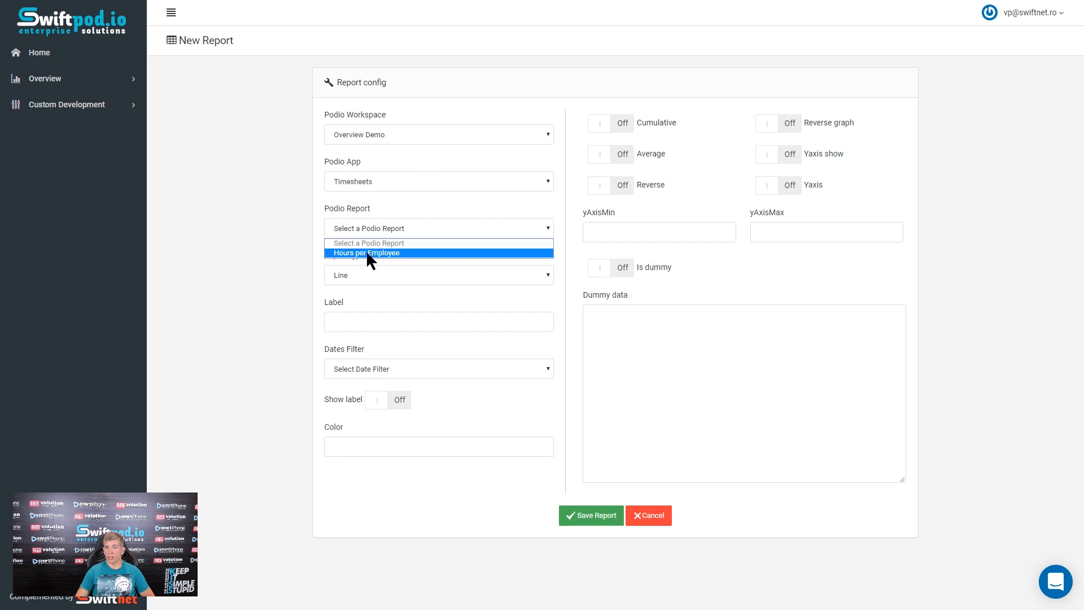
pyautogui.click(367, 253)
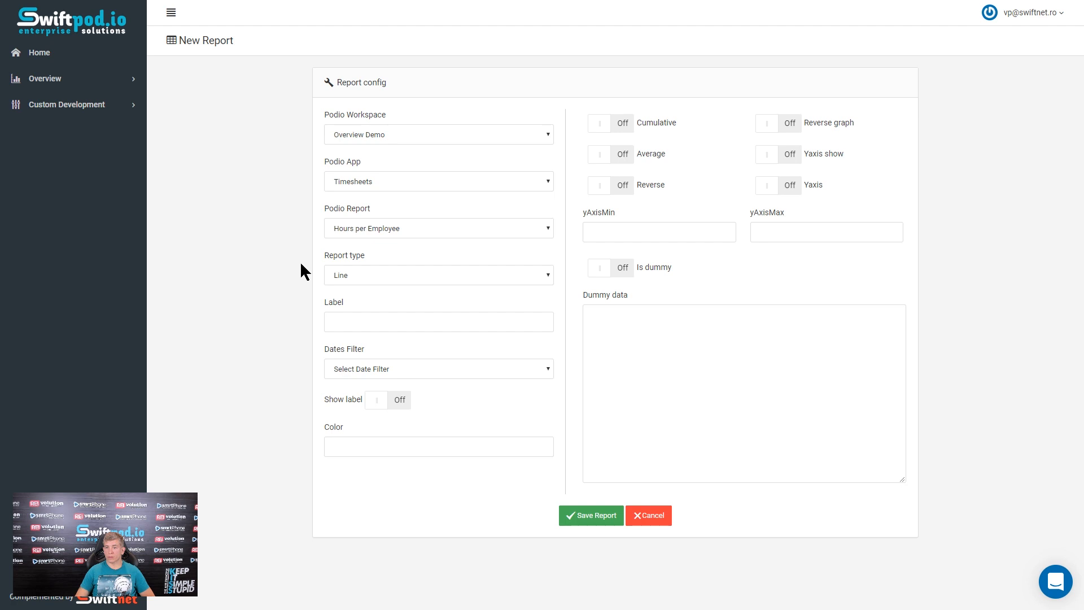
# - Set the report type to Pie and save the report
pyautogui.click(384, 275)
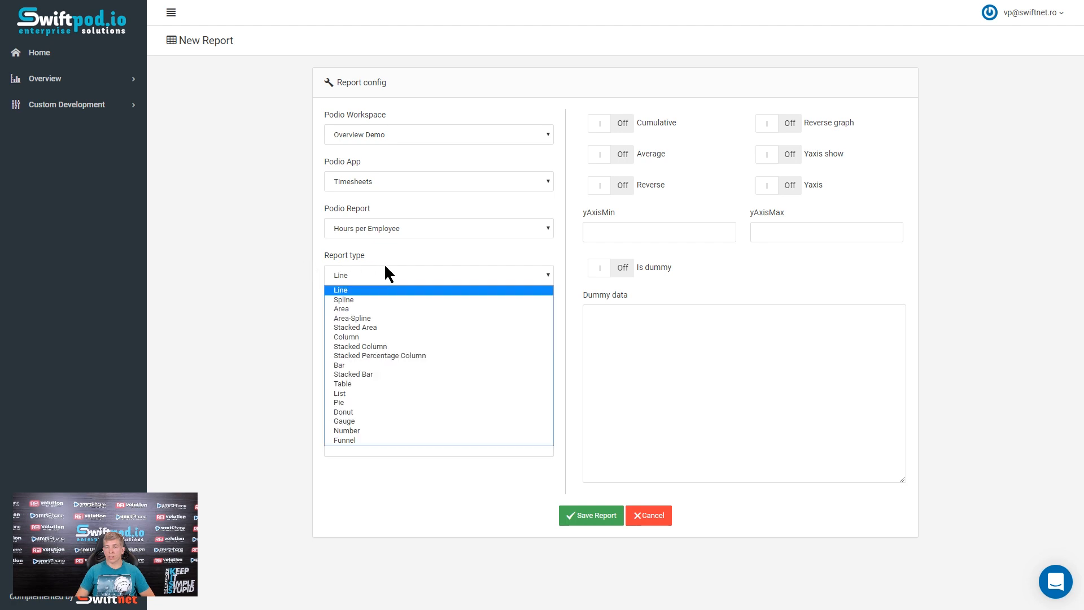
pyautogui.click(374, 402)
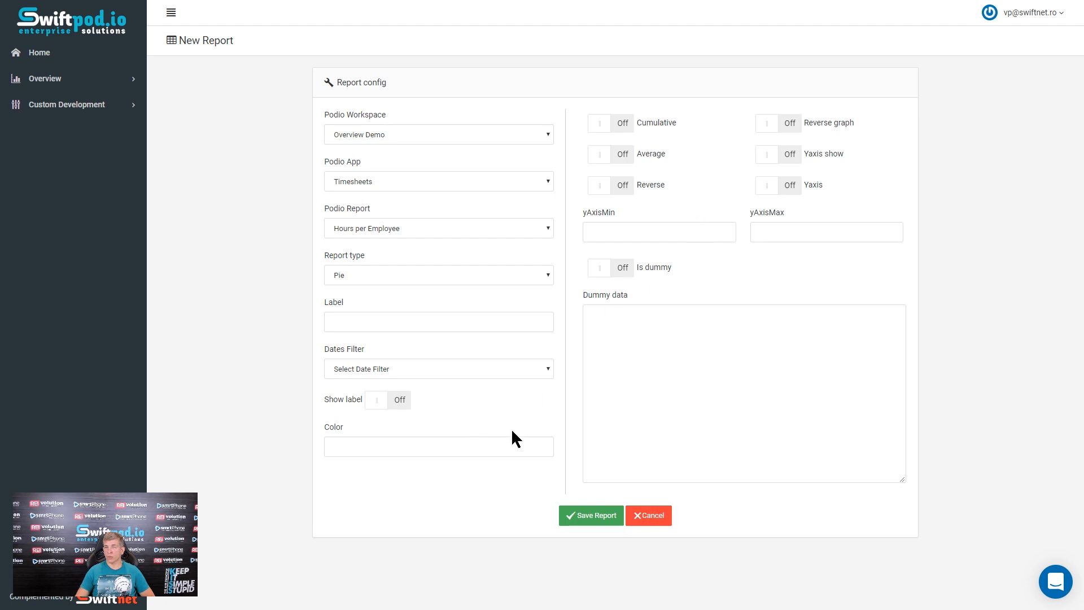
pyautogui.click(587, 523)
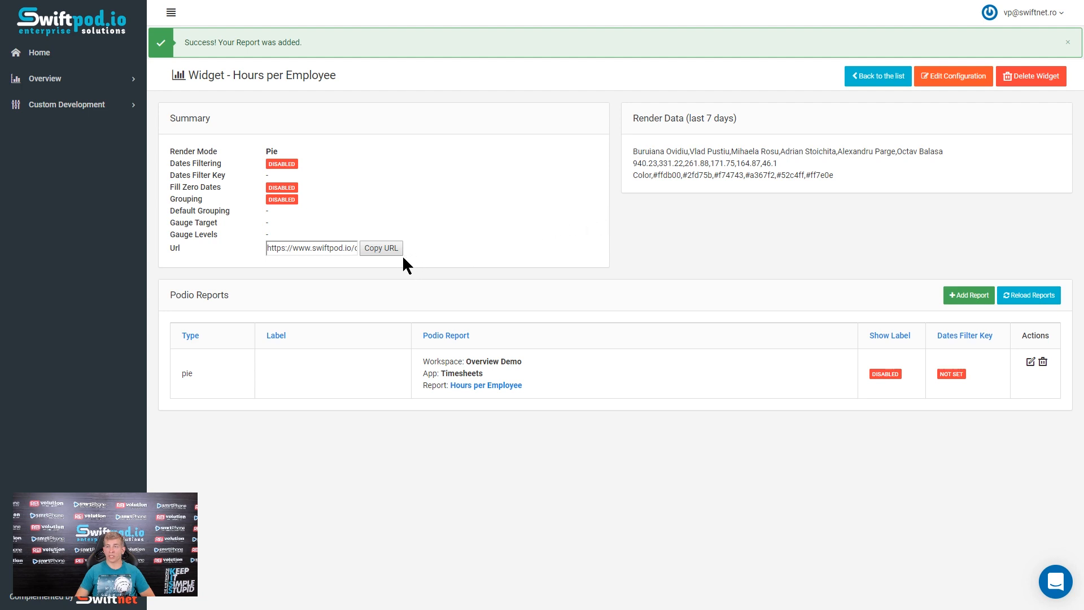
# - Copy the Hours per Employee widget's URL and open the Overview dashboard
pyautogui.click(381, 249)
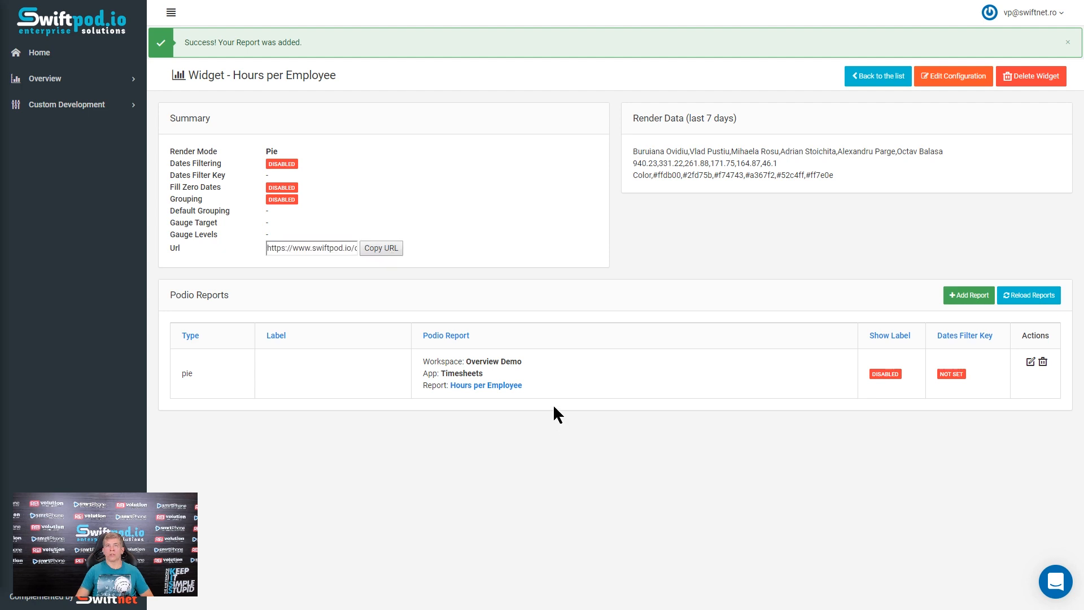
pyautogui.click(107, 78)
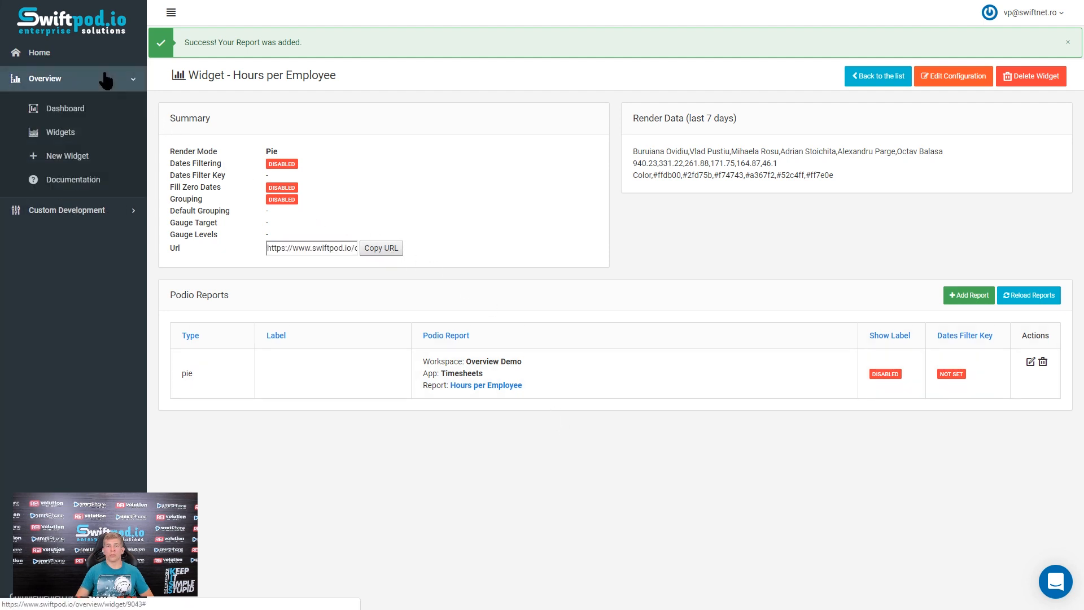
pyautogui.click(85, 107)
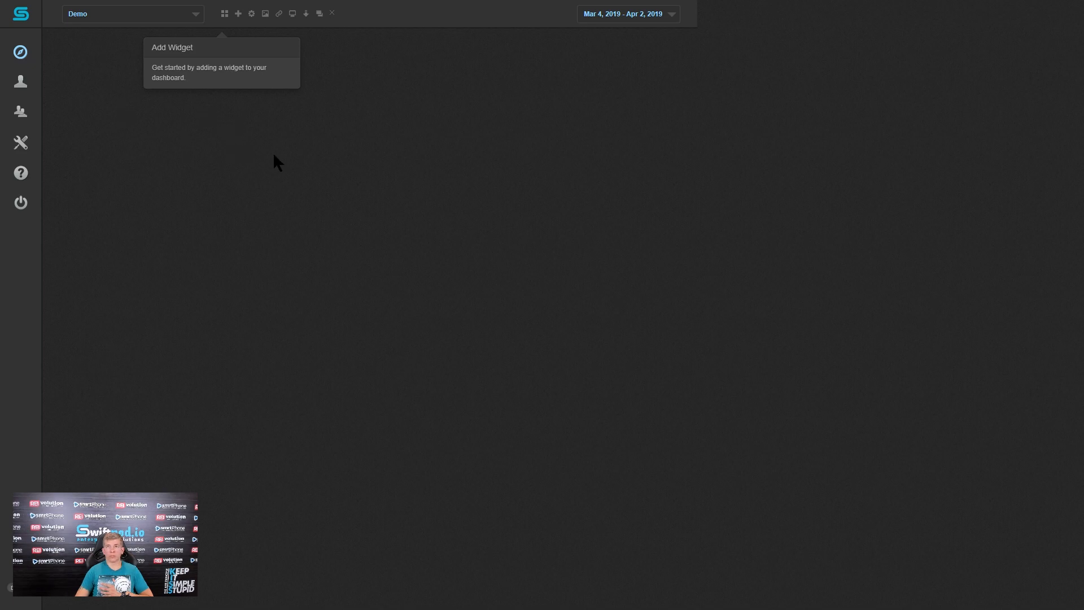
# - Add a Private URL widget to the Demo dashboard, titled "Hours per Employee" with the Pie chart type
pyautogui.click(223, 14)
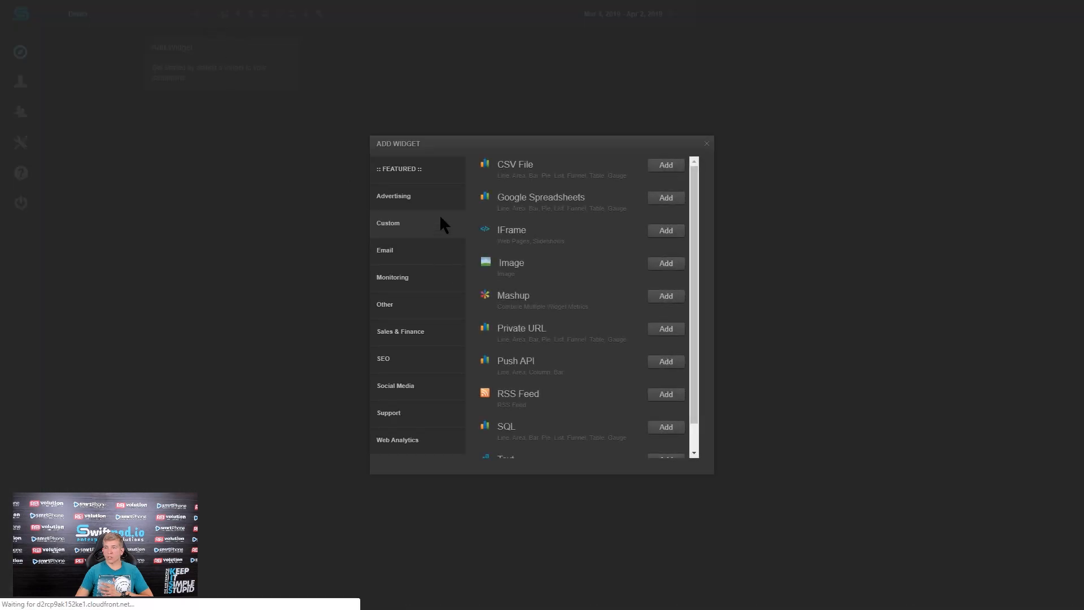
pyautogui.click(667, 329)
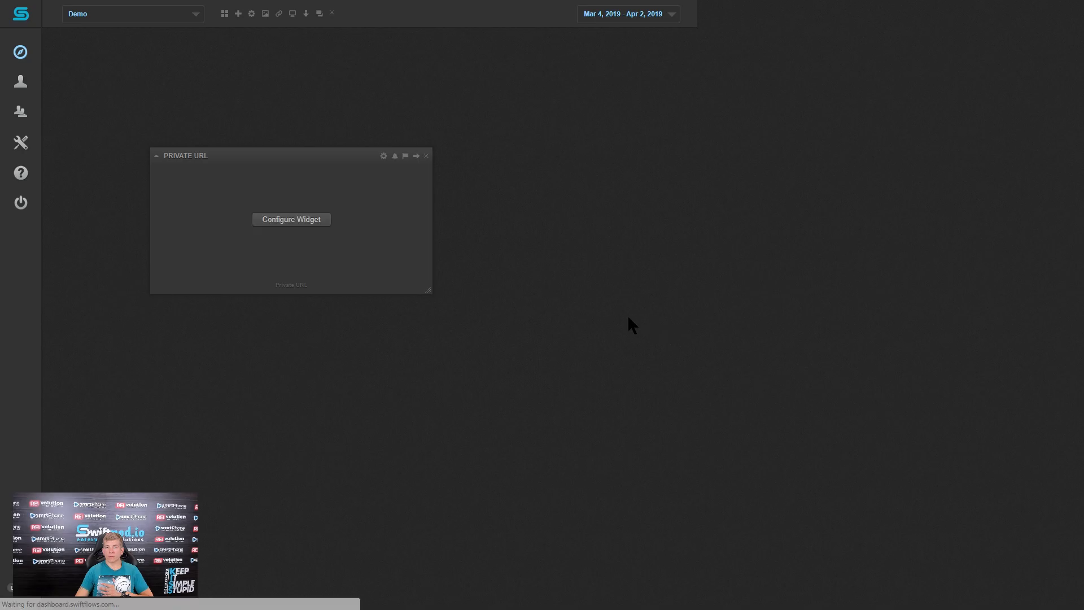
pyautogui.click(275, 221)
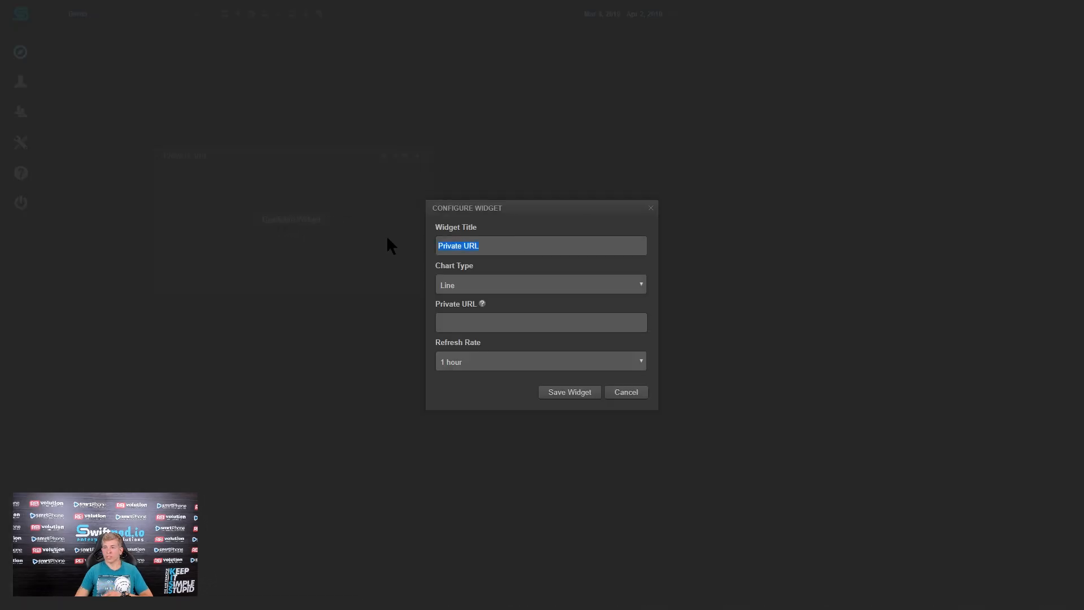
pyautogui.press('BackSpace')
pyautogui.click(484, 244)
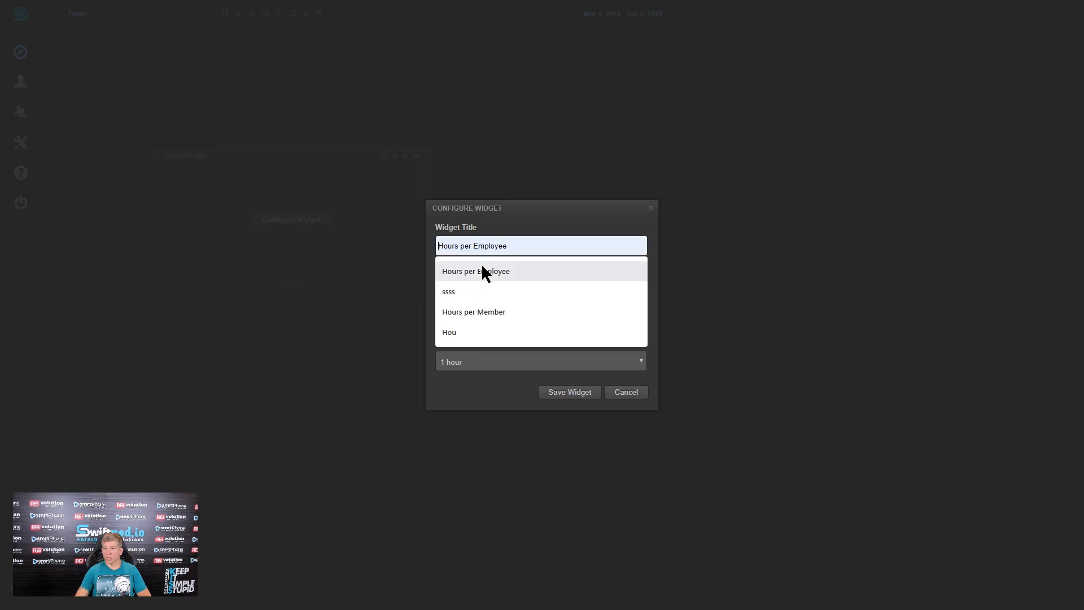
pyautogui.click(482, 269)
pyautogui.click(512, 280)
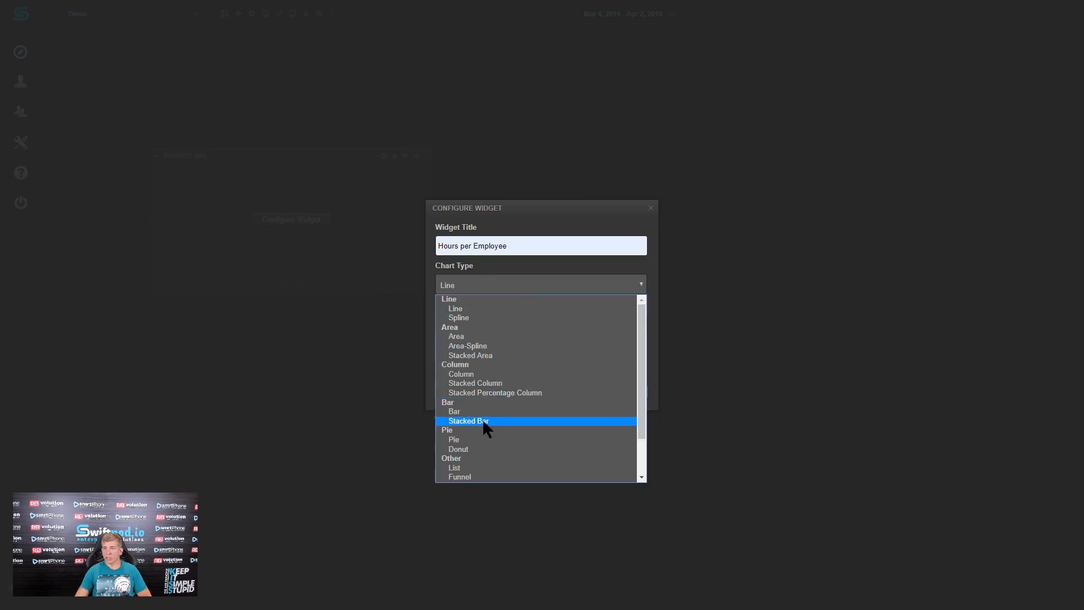
pyautogui.click(479, 439)
# - Paste the copied widget URL as the dashboard widget's private URL and save the widget
pyautogui.click(488, 318)
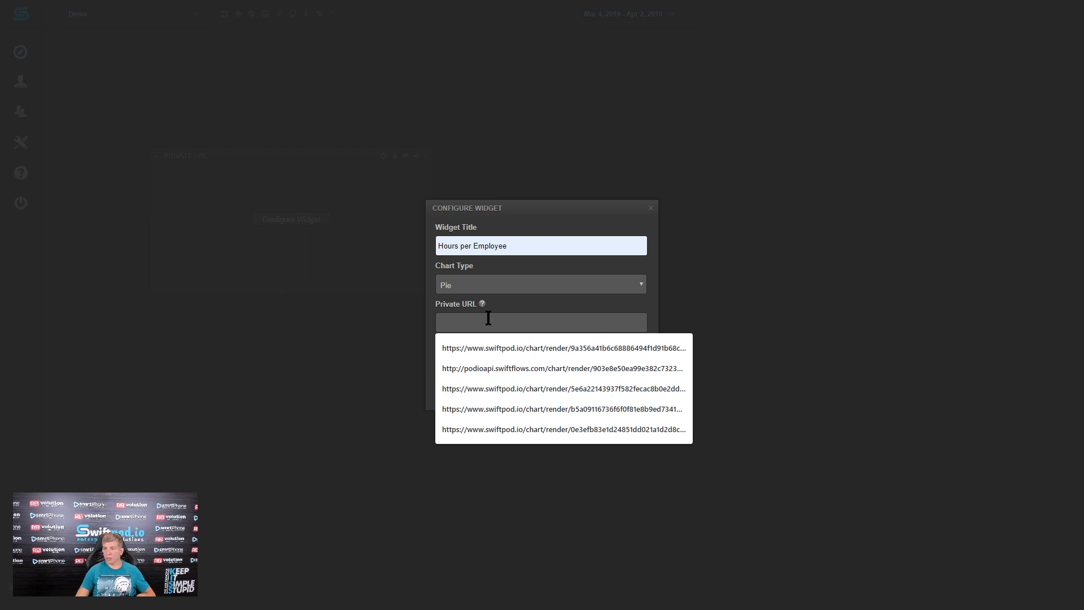
pyautogui.moveTo(497, 323); pyautogui.dragTo(437, 323)
pyautogui.click(561, 392)
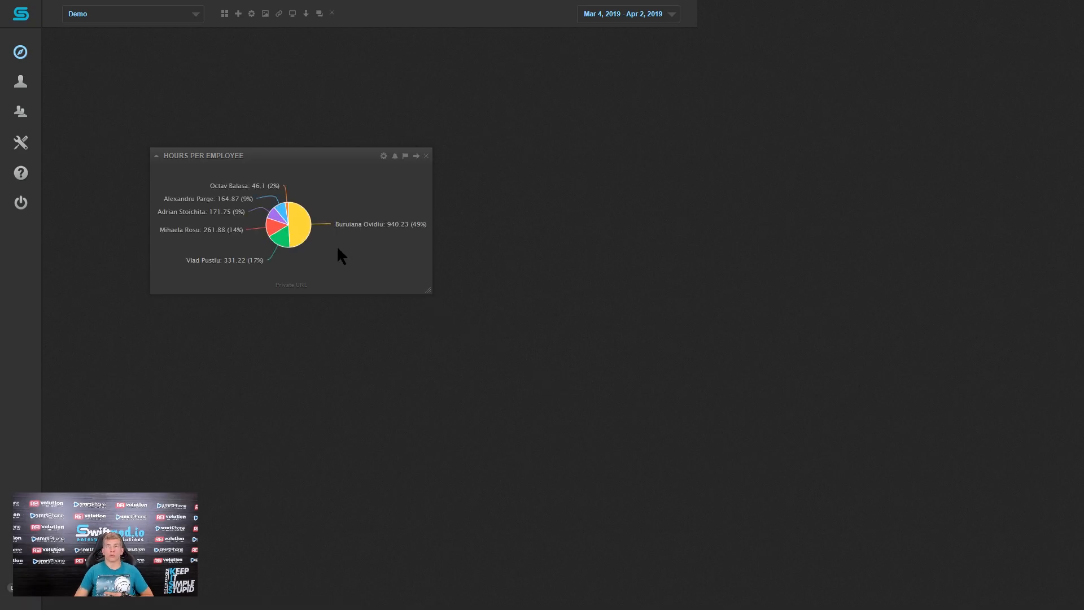
pyautogui.moveTo(280, 218)
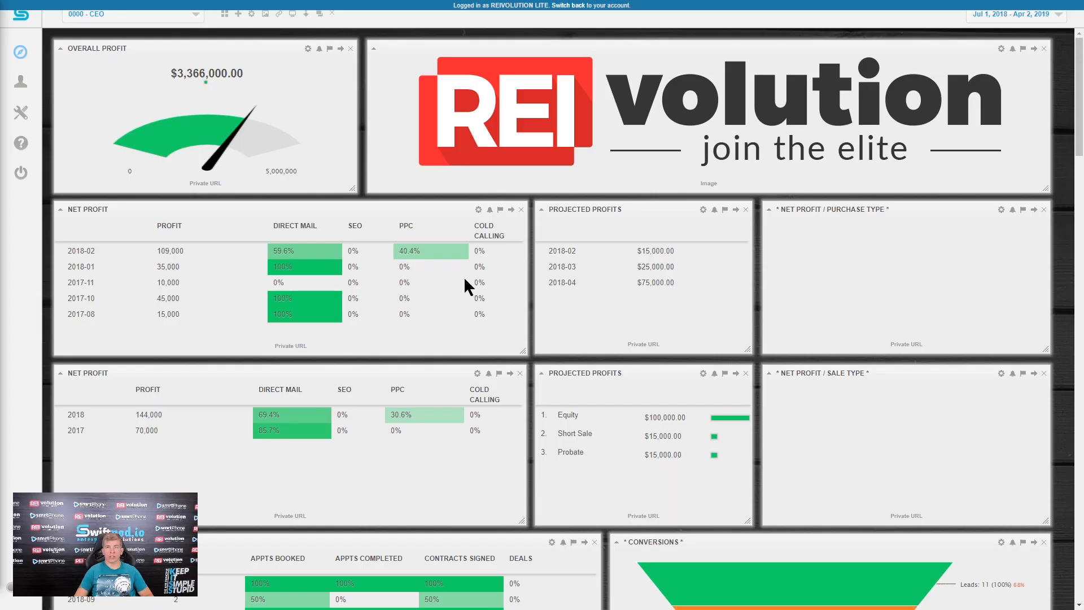
# - Review the widgets on the 0000 - CEO dashboard, from profits and conversions to leads and marketing results
pyautogui.scroll(-3, 432, 355)
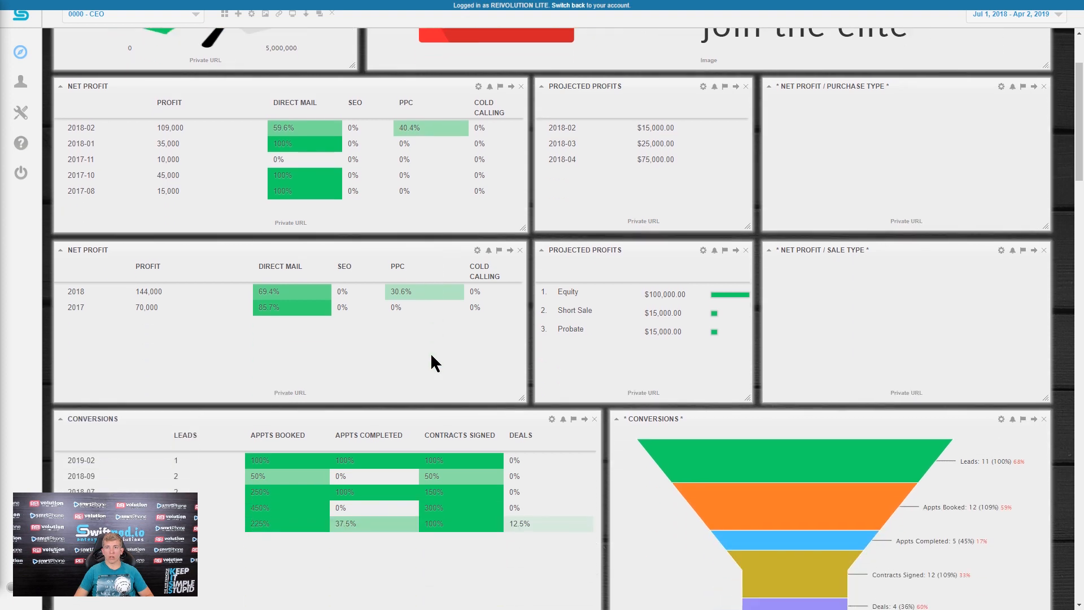
pyautogui.scroll(-3, 432, 356)
pyautogui.scroll(-5, 431, 356)
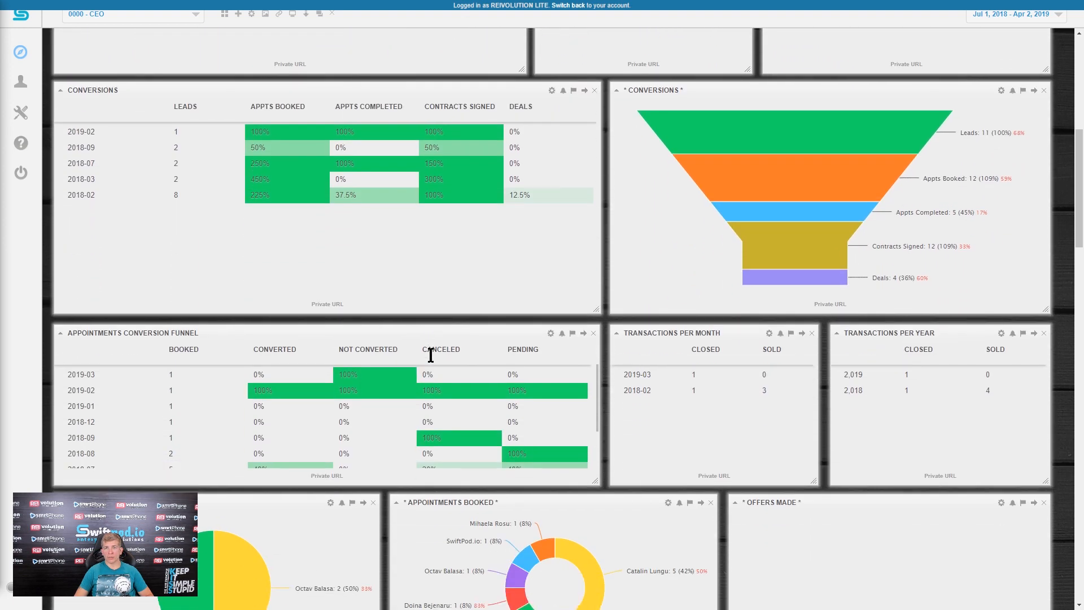
pyautogui.scroll(-5, 432, 356)
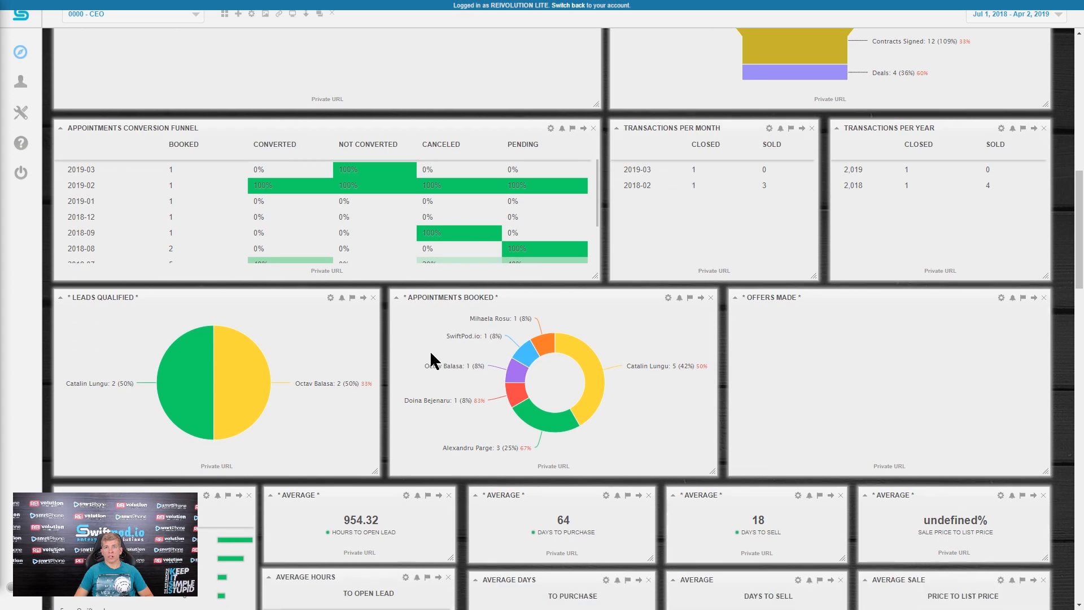
pyautogui.scroll(-3, 439, 344)
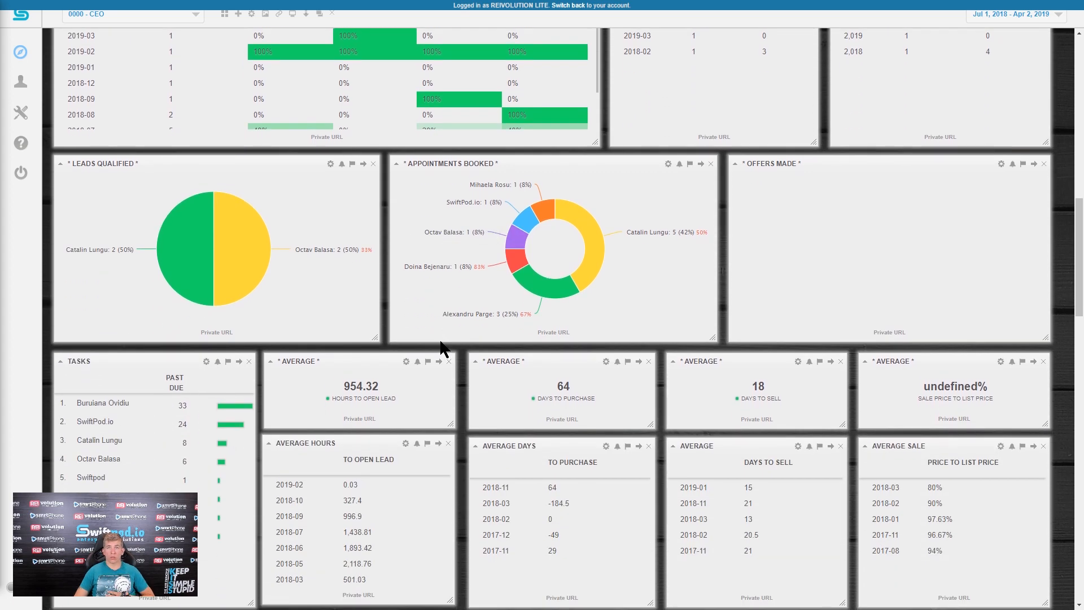
pyautogui.scroll(-3, 443, 344)
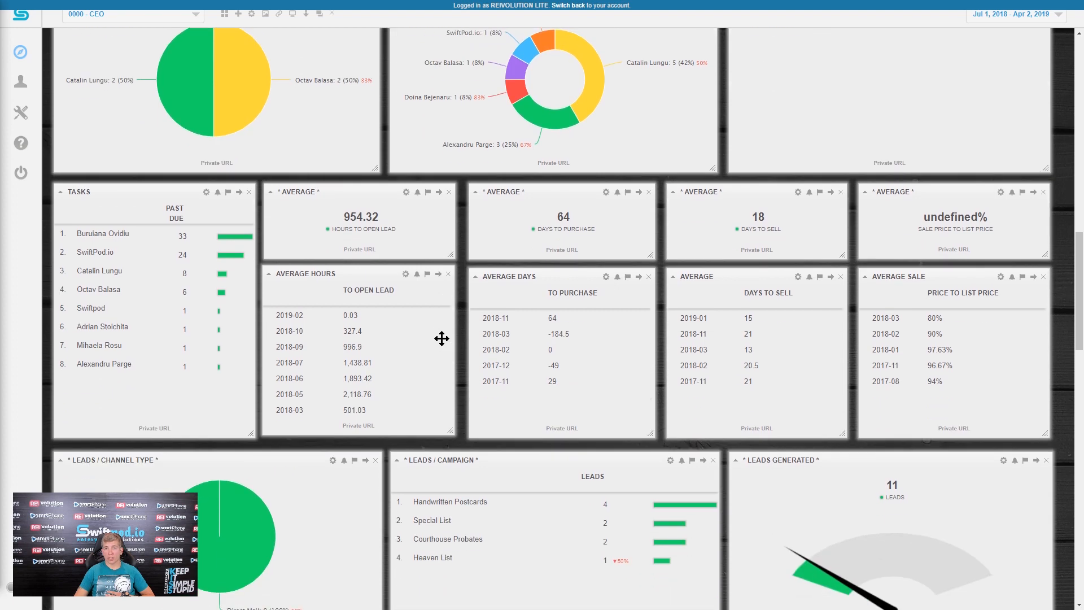
pyautogui.scroll(-2, 442, 339)
pyautogui.scroll(-8, 440, 337)
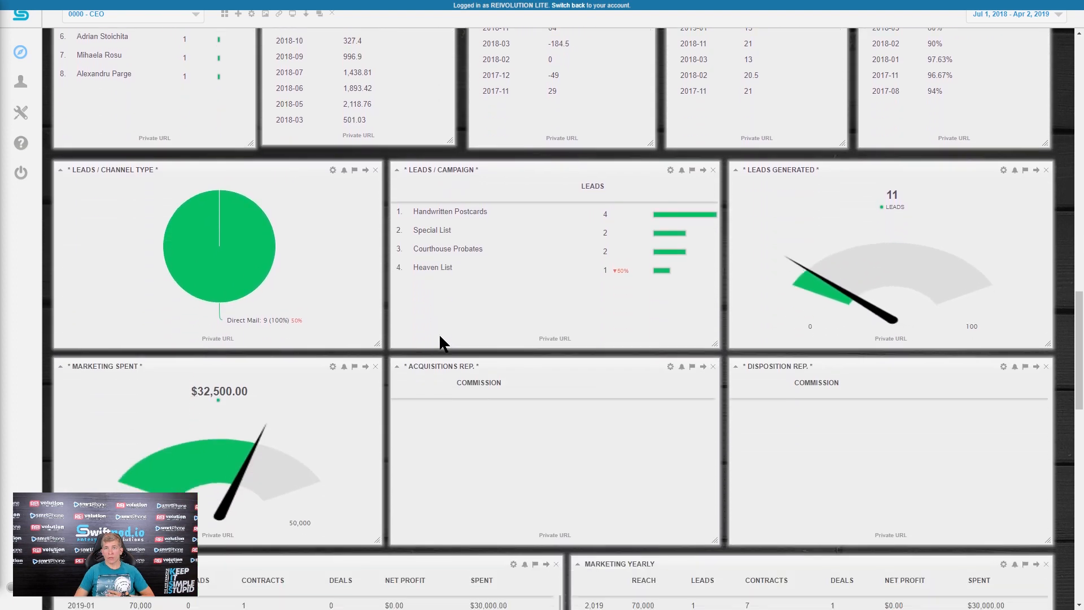
pyautogui.scroll(-4, 439, 333)
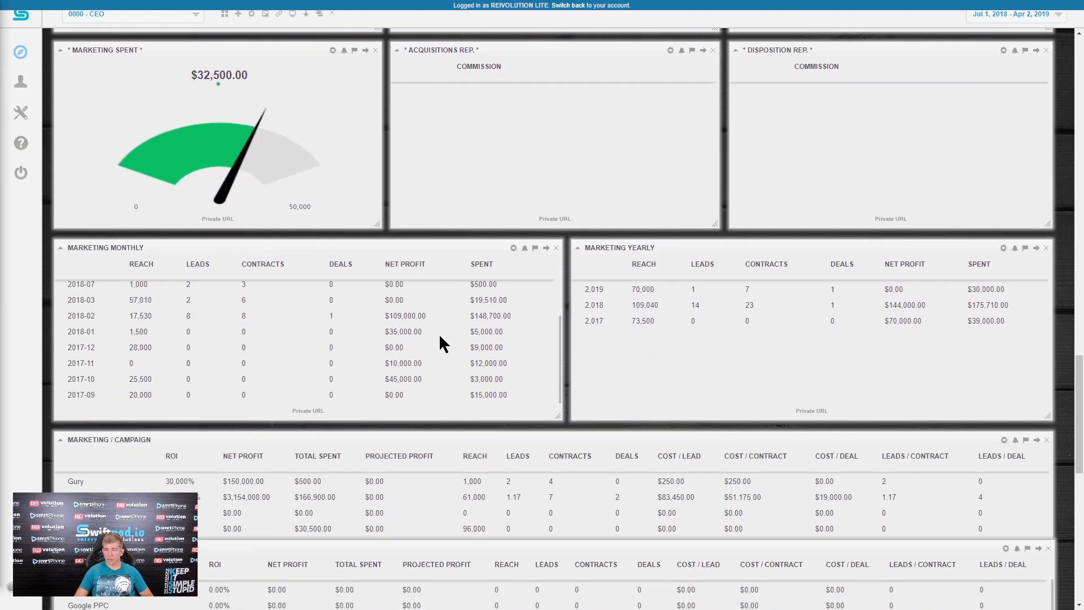